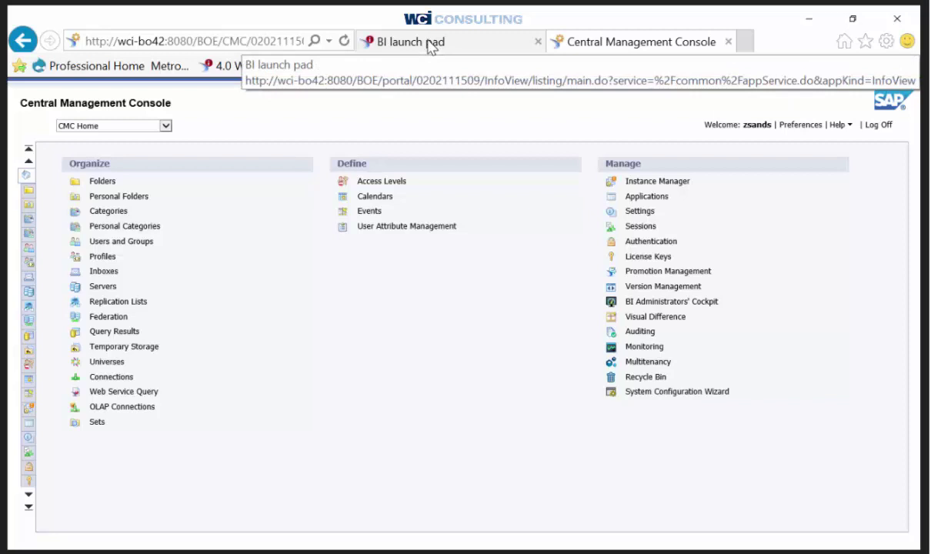
Step: Bring the WCI-ADDRESS Web Intelligence report in BI launch pad into view
left_click(431, 48)
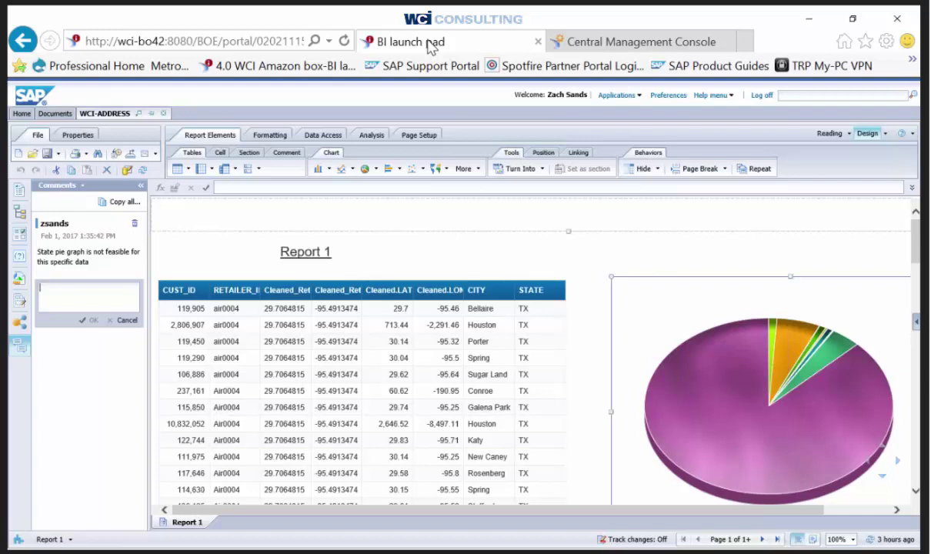
Step: Return to the Central Management Console and open its Events area
left_click(630, 45)
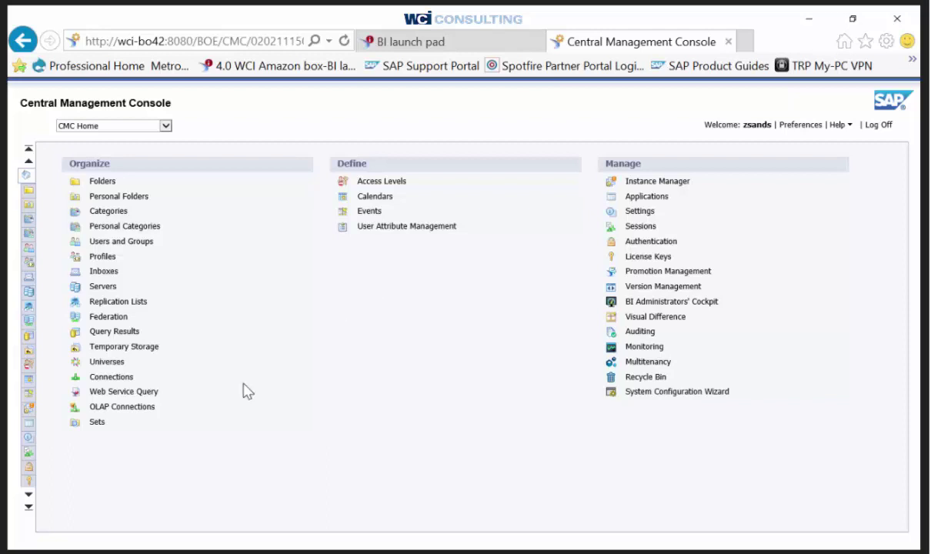
left_click(367, 214)
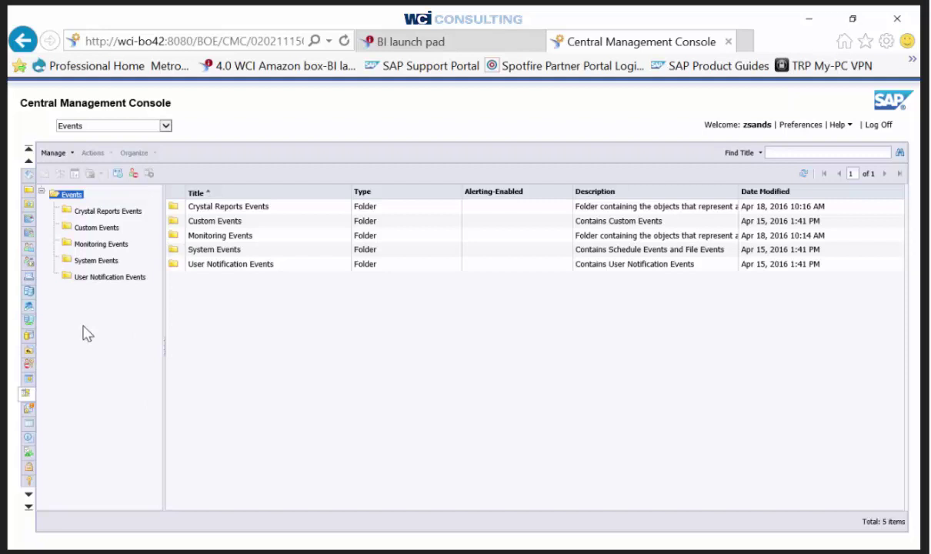
Step: Open User Notification Events and bring up the actions for the Software upgrade alert event
left_click(96, 282)
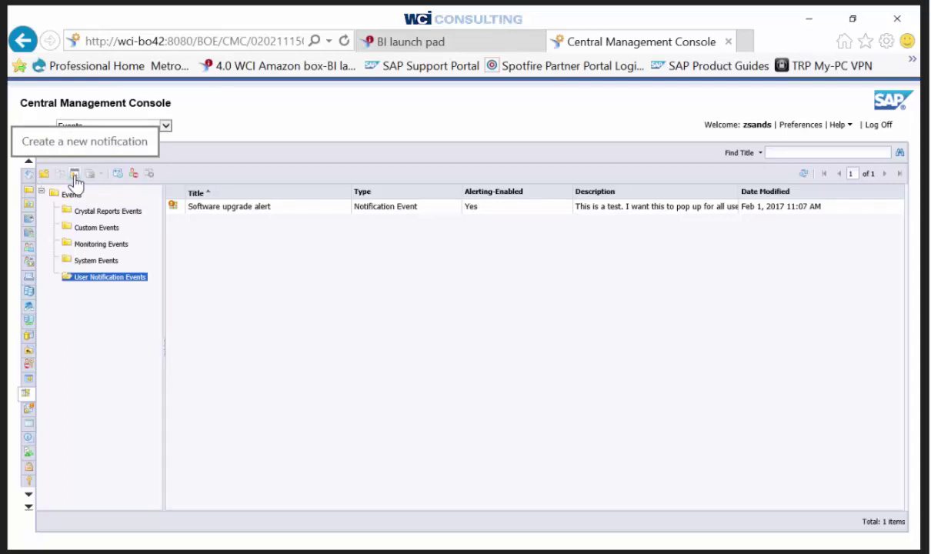
left_click(225, 207)
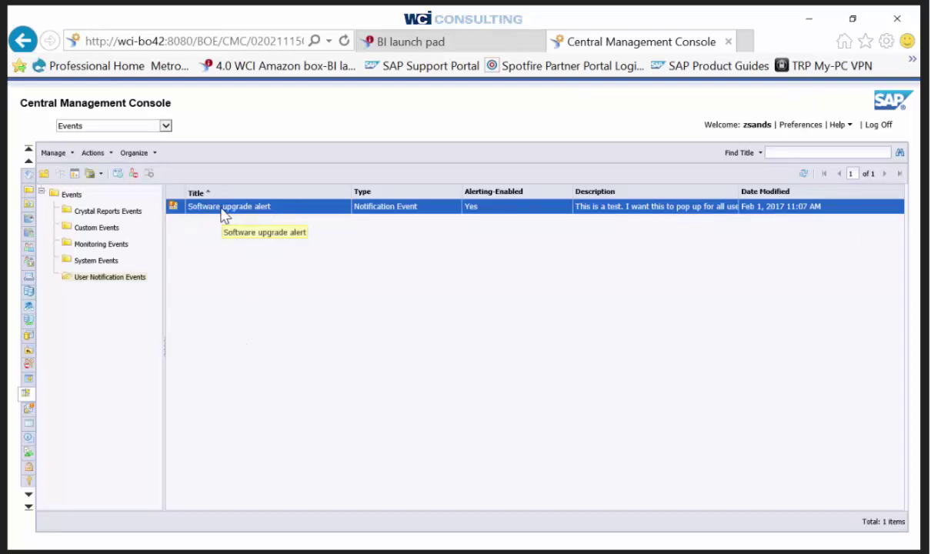
right_click(206, 210)
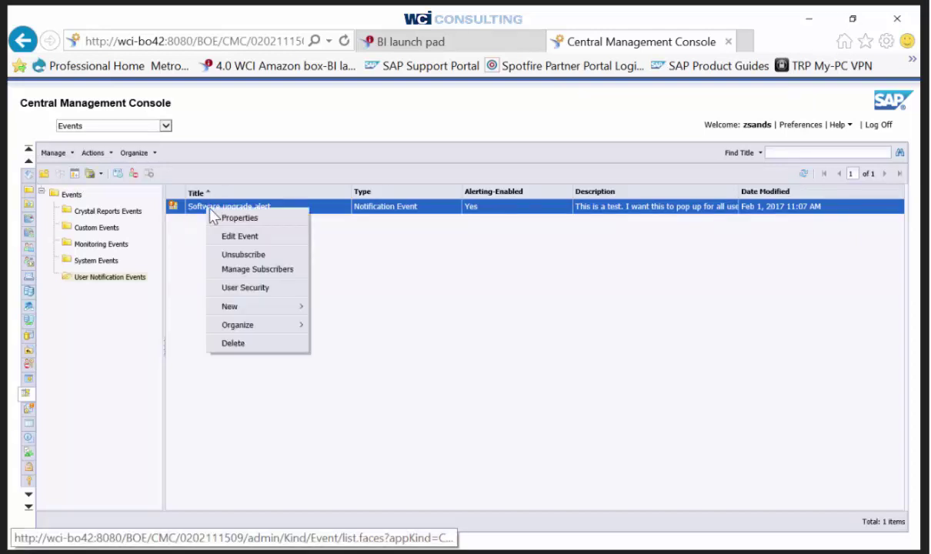
Step: Edit the Software upgrade alert event and set its start time to 1:42 on 2017/02/01
left_click(237, 237)
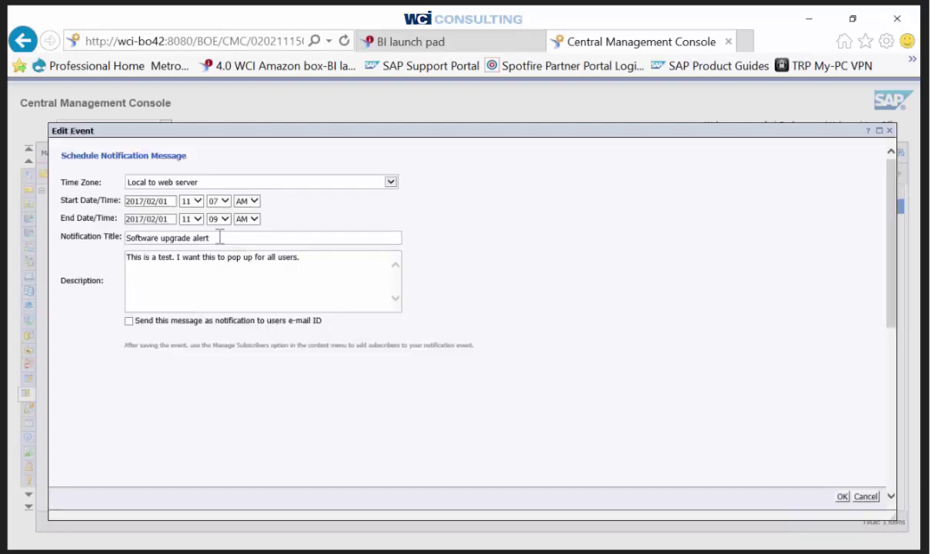
left_click(219, 235)
left_click(197, 202)
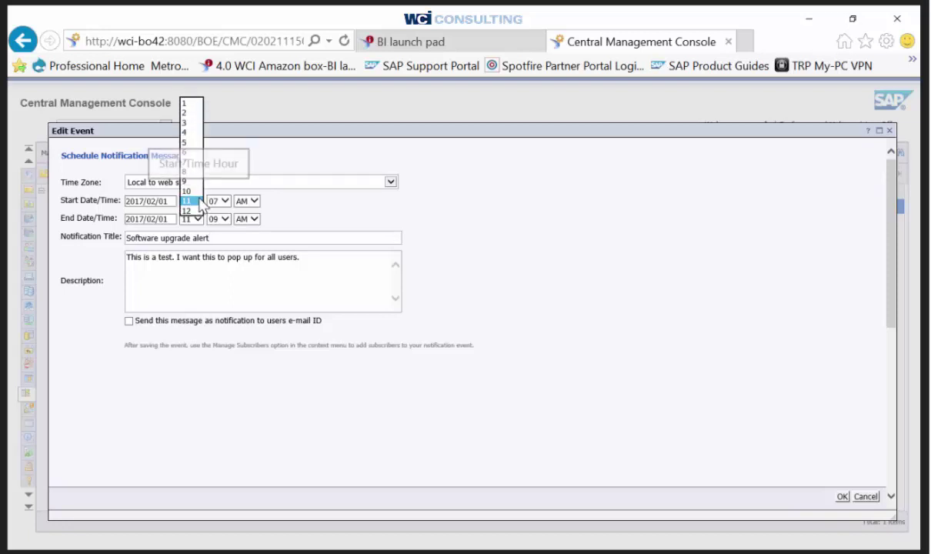
left_click(188, 112)
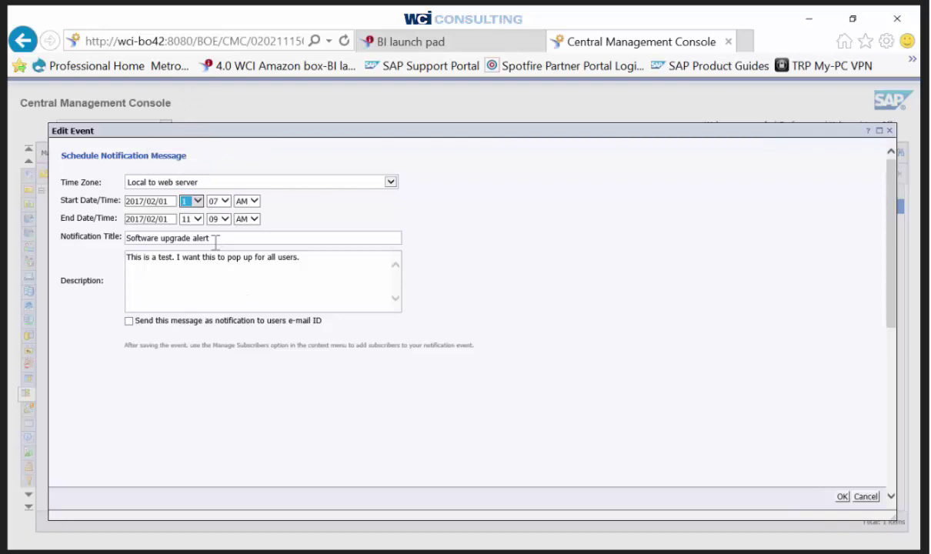
left_click(217, 201)
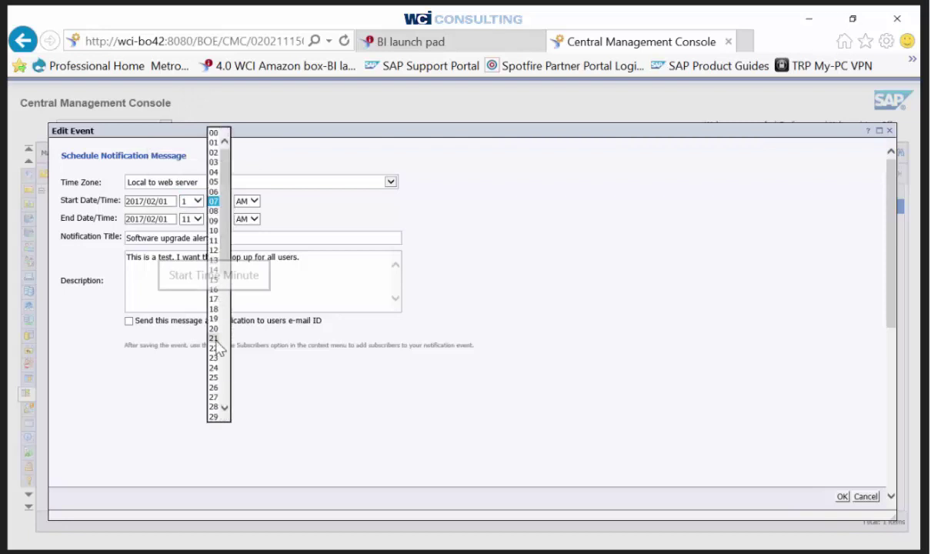
scroll(224, 406, "down", 4)
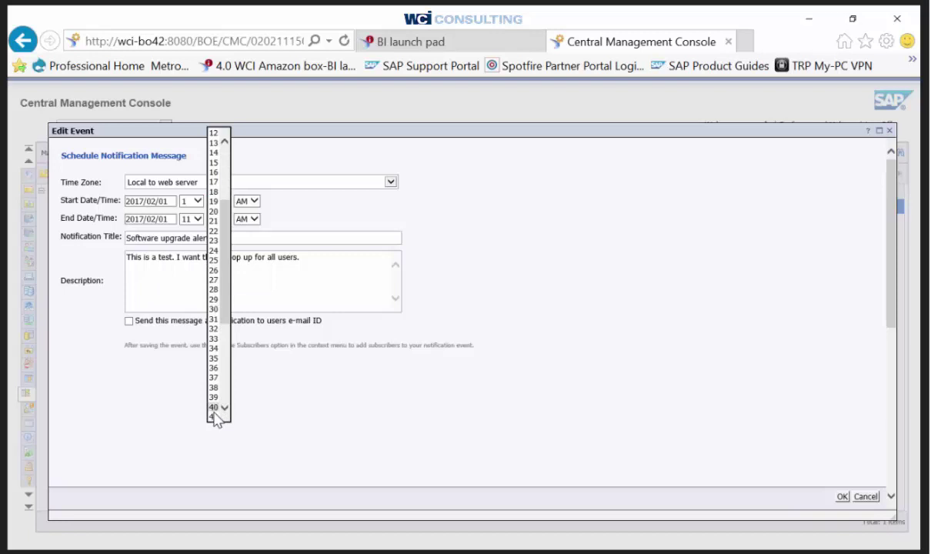
scroll(217, 419, "down", 1)
Step: Make the start time 1:42 PM and set the end hour to 1
left_click(214, 396)
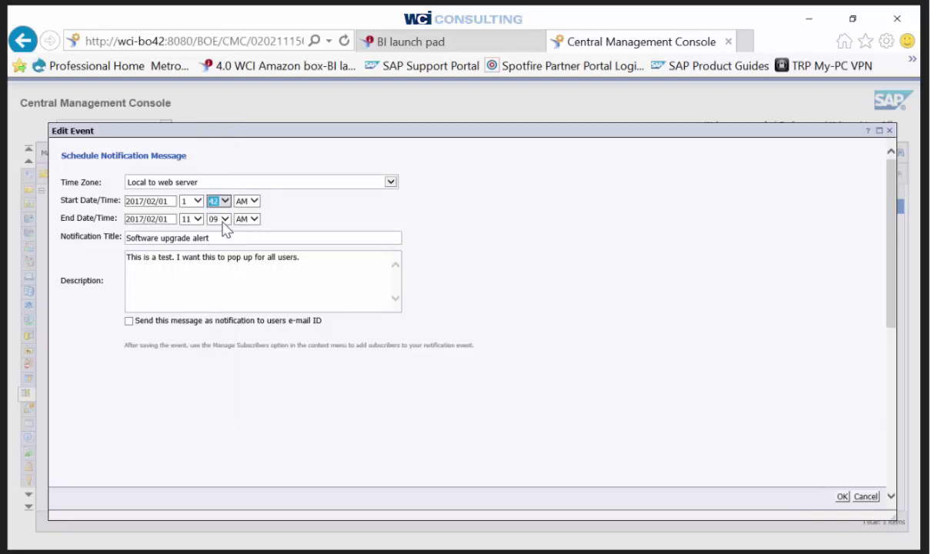
left_click(248, 201)
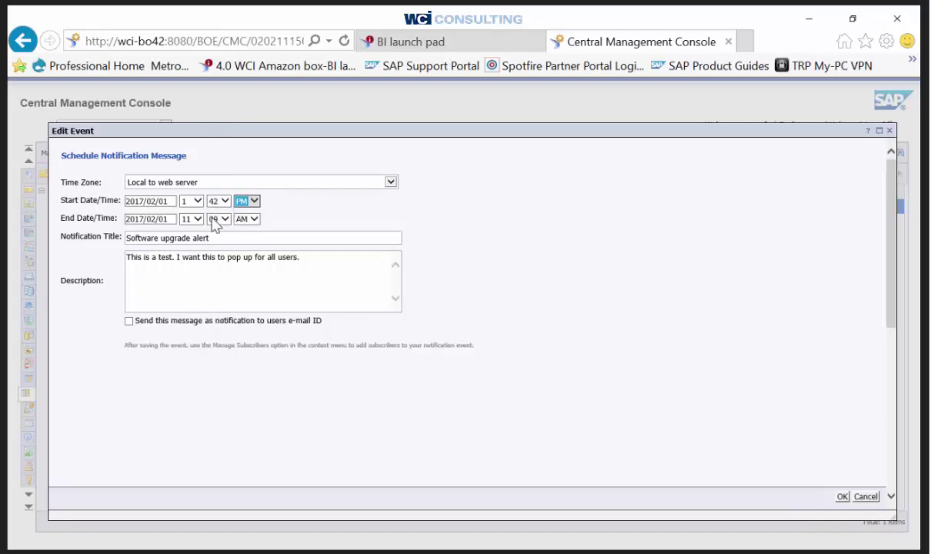
left_click(194, 219)
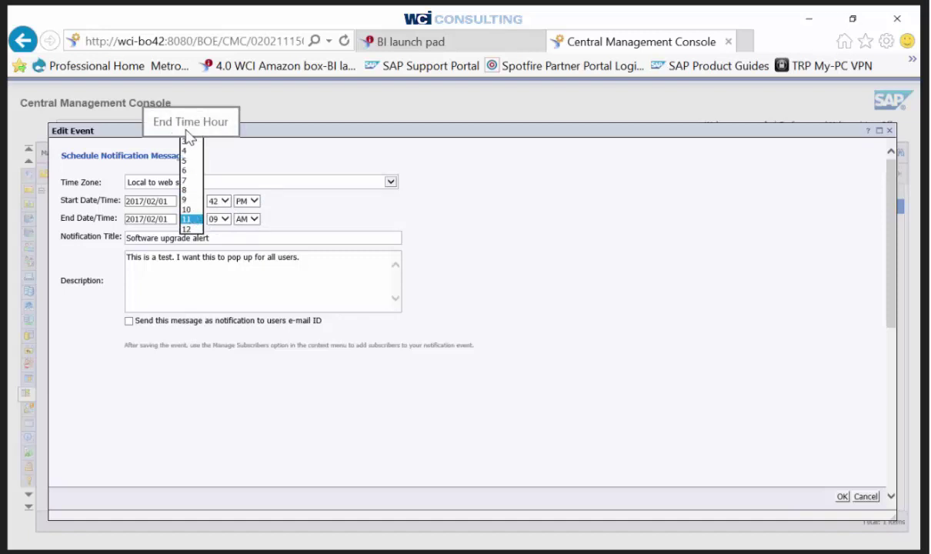
left_click(185, 142)
left_click(193, 220)
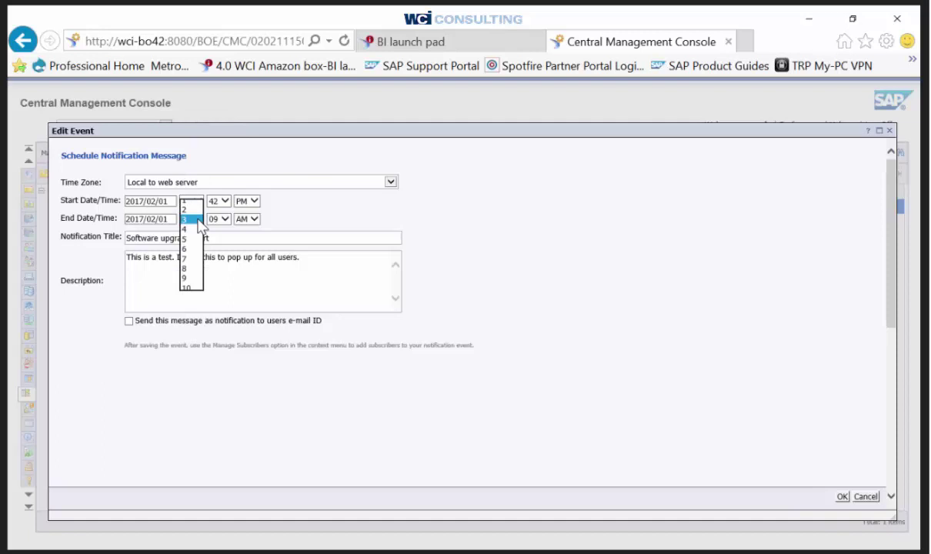
left_click(186, 200)
Step: Set the end minutes to 47 and the end time to PM
left_click(218, 219)
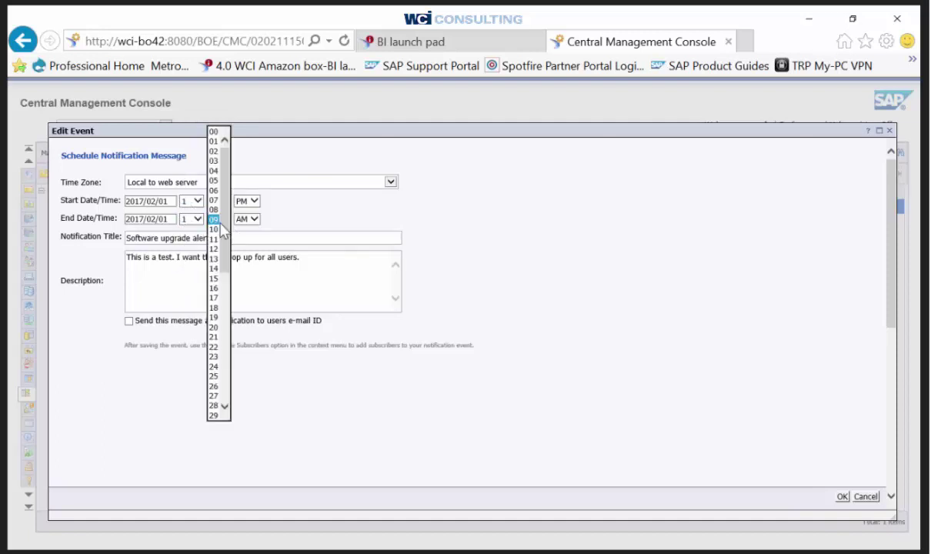
scroll(218, 323, "down", 1)
scroll(217, 408, "down", 2)
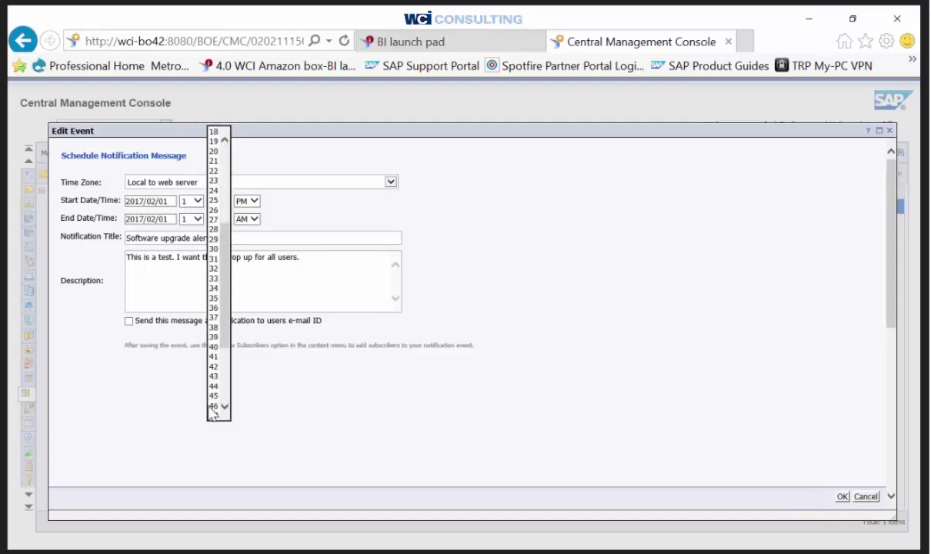
left_click(217, 388)
left_click(248, 219)
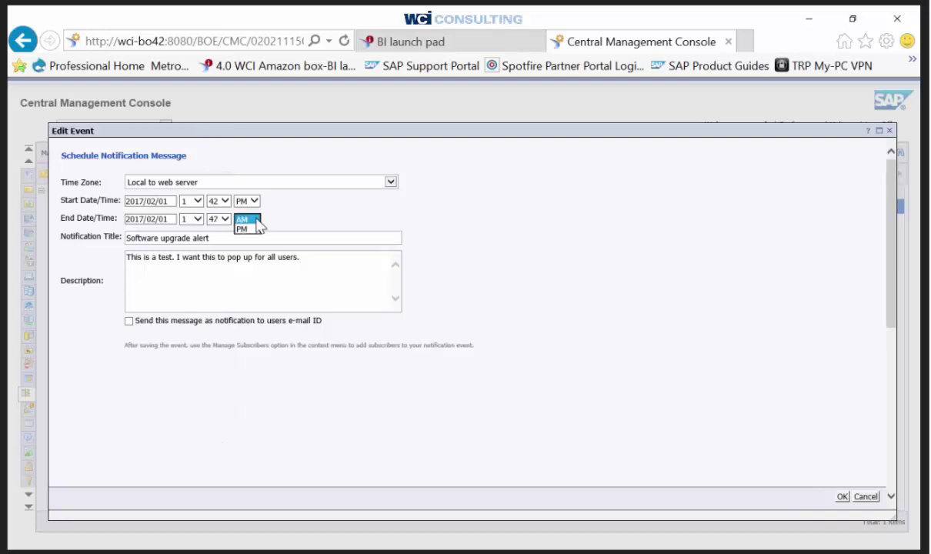
left_click(248, 229)
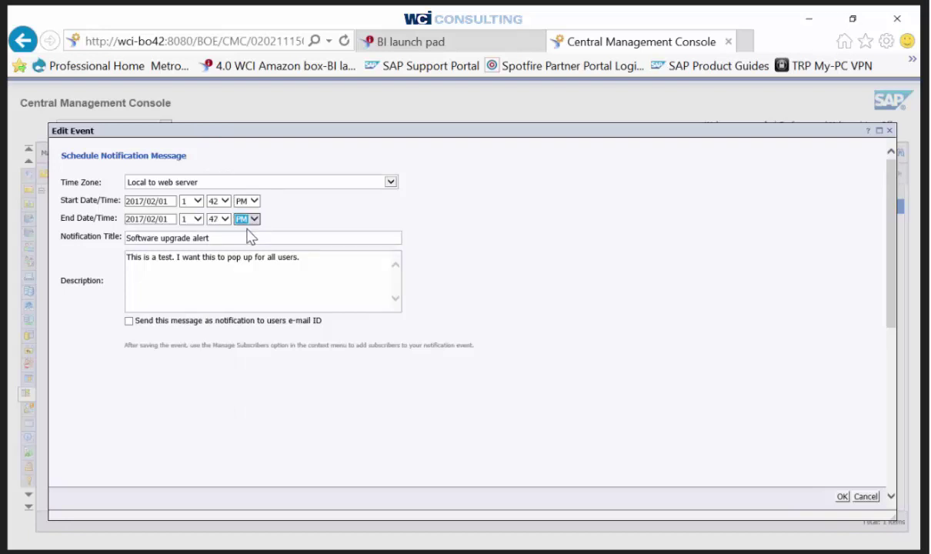
left_click(211, 239)
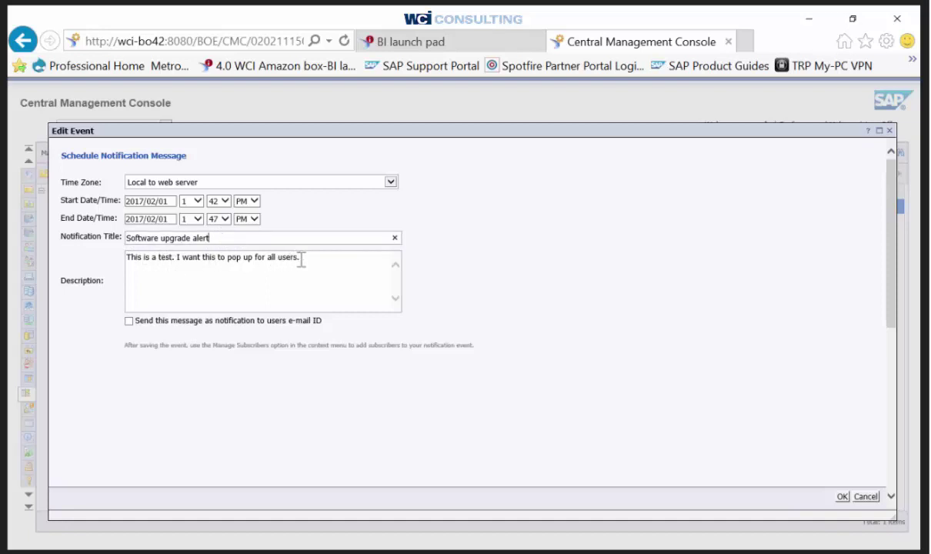
Step: Change the start to 1:43 PM, keep e-mail notification to users on, and save the event
left_click(315, 259)
left_click(221, 201)
left_click(217, 210)
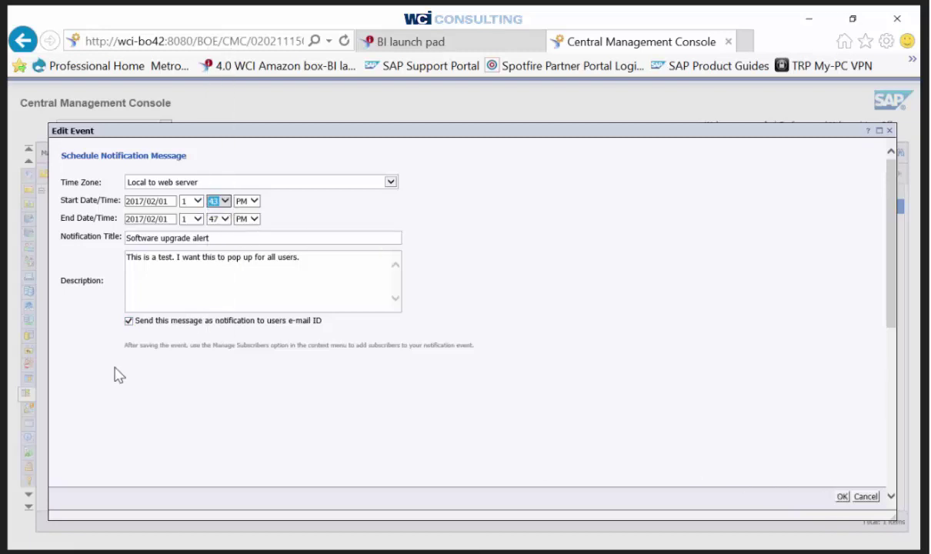
left_click(129, 322)
left_click(128, 322)
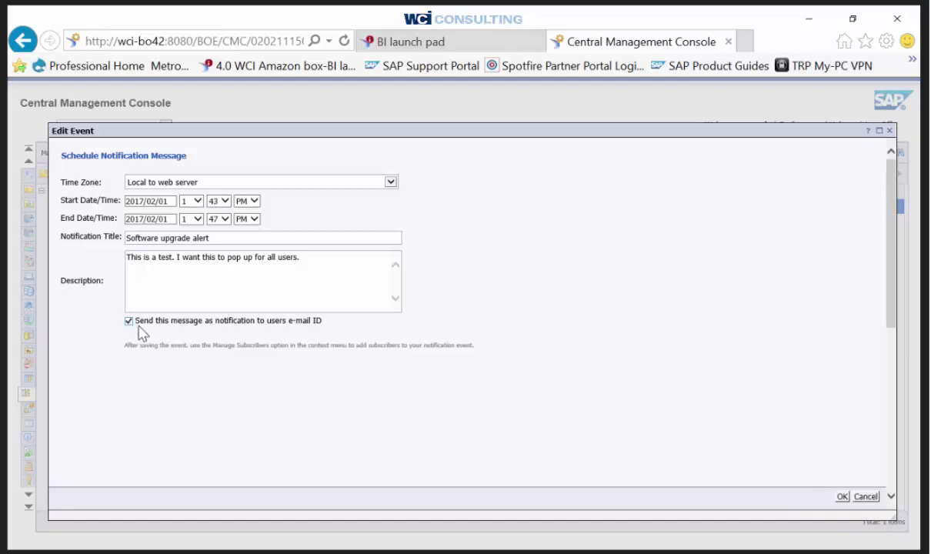
left_click(843, 497)
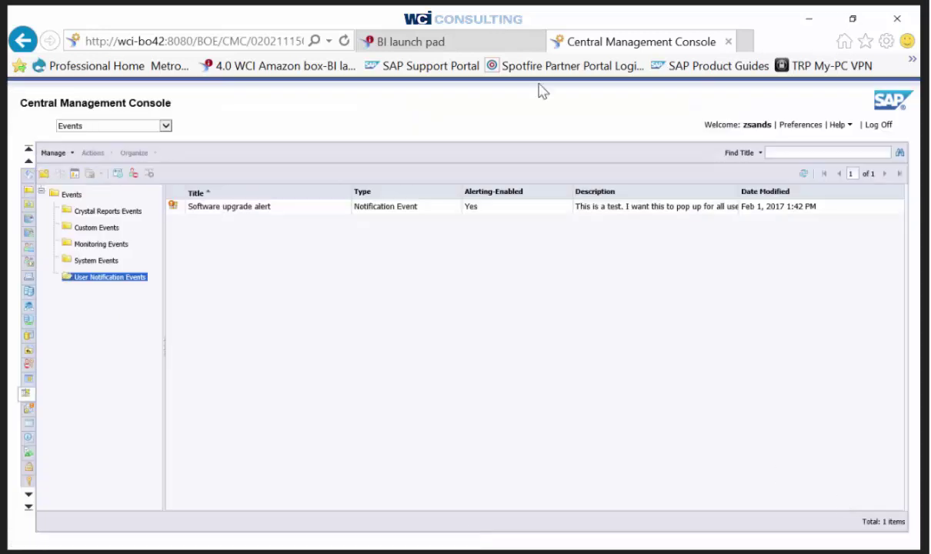
Step: Return to the WCI-ADDRESS Report 1 in BI launch pad until the Software upgrade alert banner appears
left_click(474, 48)
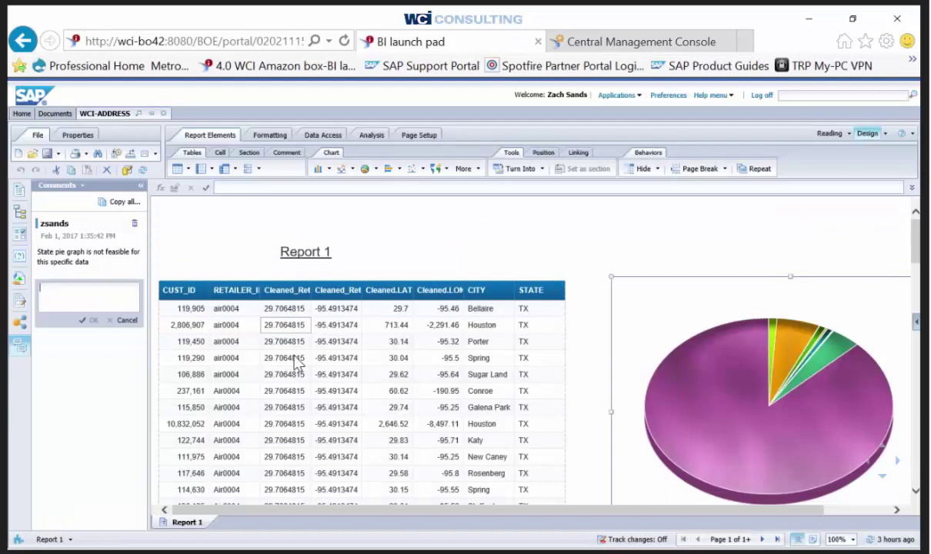
left_click(419, 264)
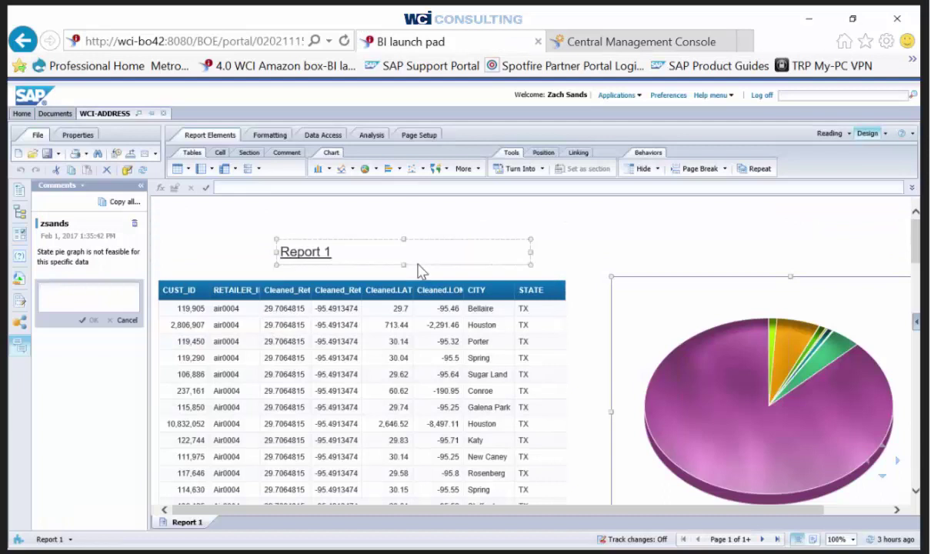
left_click(240, 220)
left_click(255, 255)
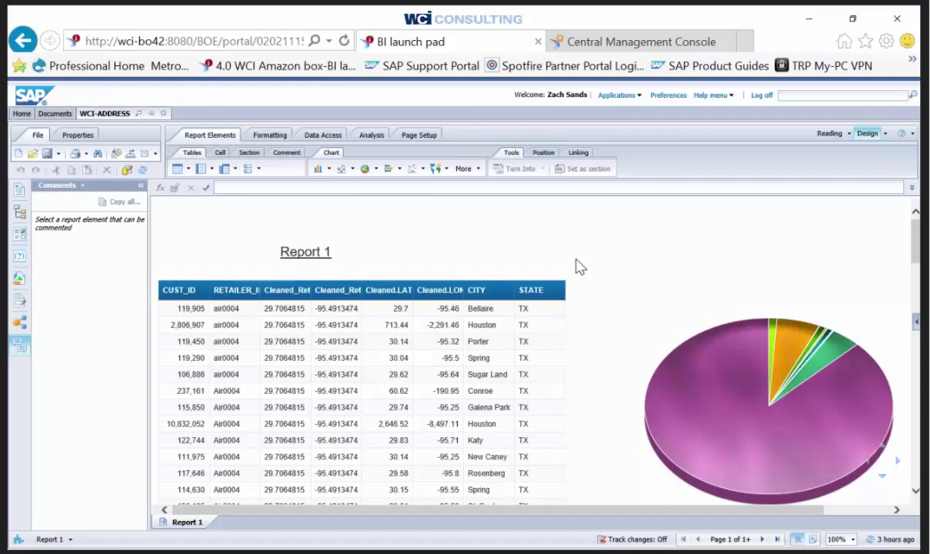
left_click(579, 265)
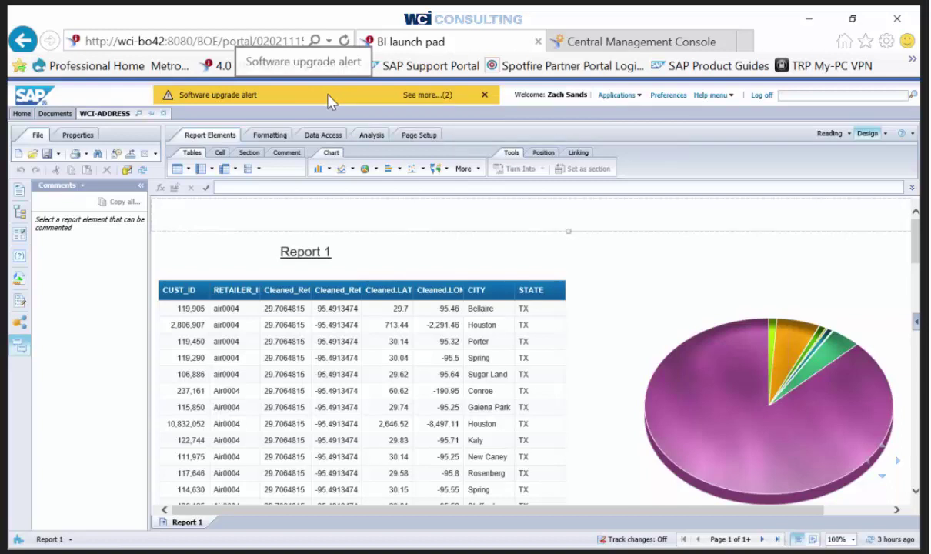
Step: Expand the alert banner to list both notifications, including the e-mail delivery failure
left_click(417, 97)
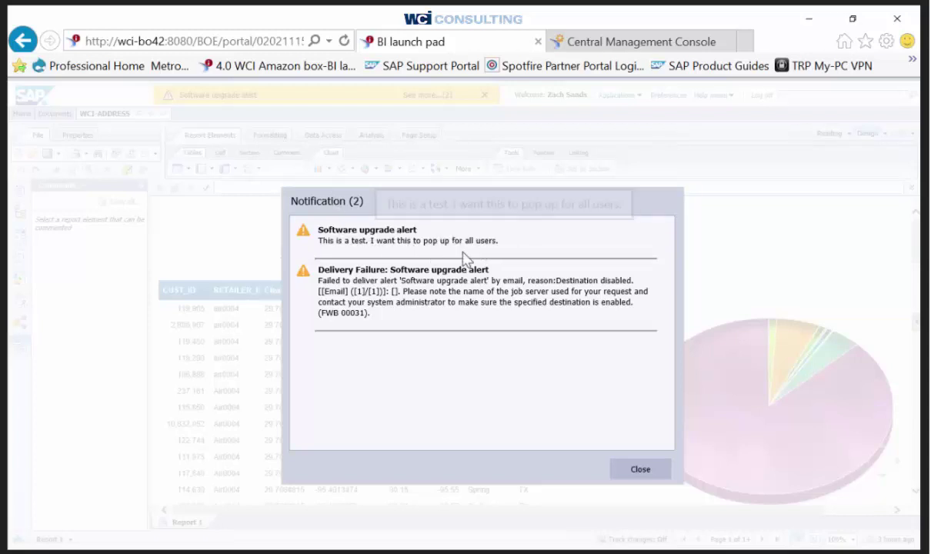
Step: Close the Notification window and click the Report 1 title to check the report
left_click(640, 482)
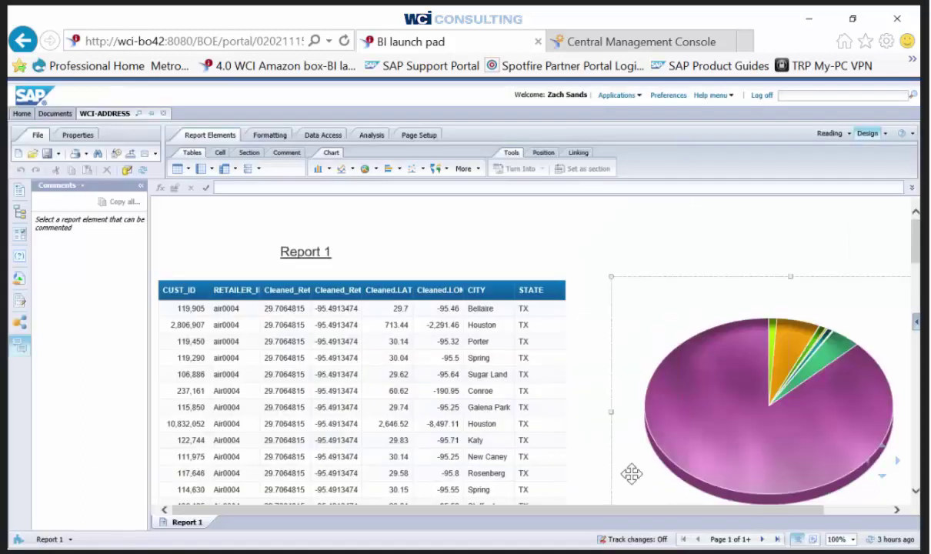
left_click(320, 246)
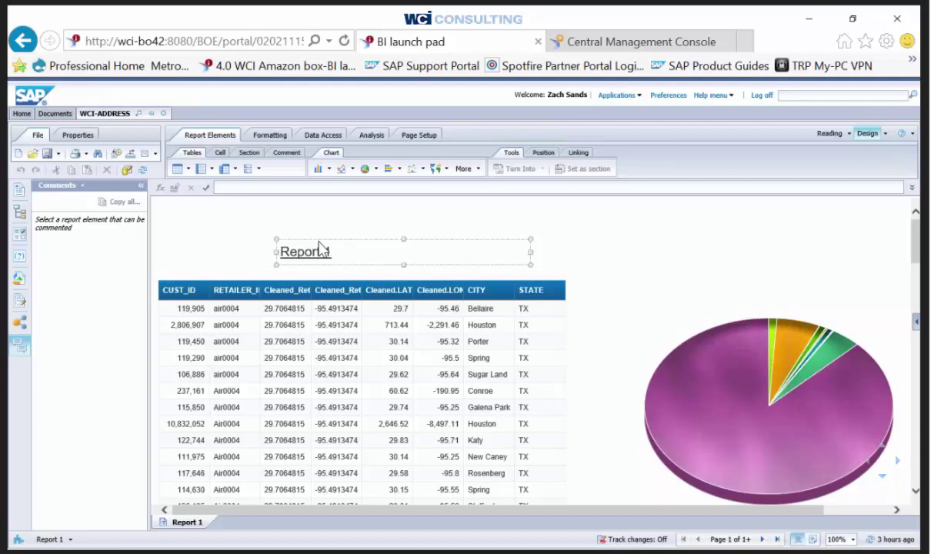
left_click(341, 228)
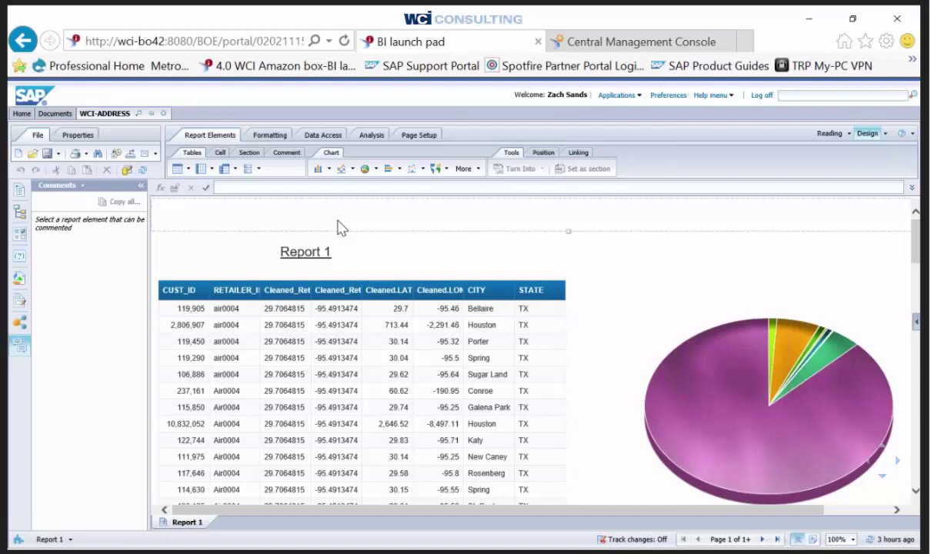
left_click(361, 245)
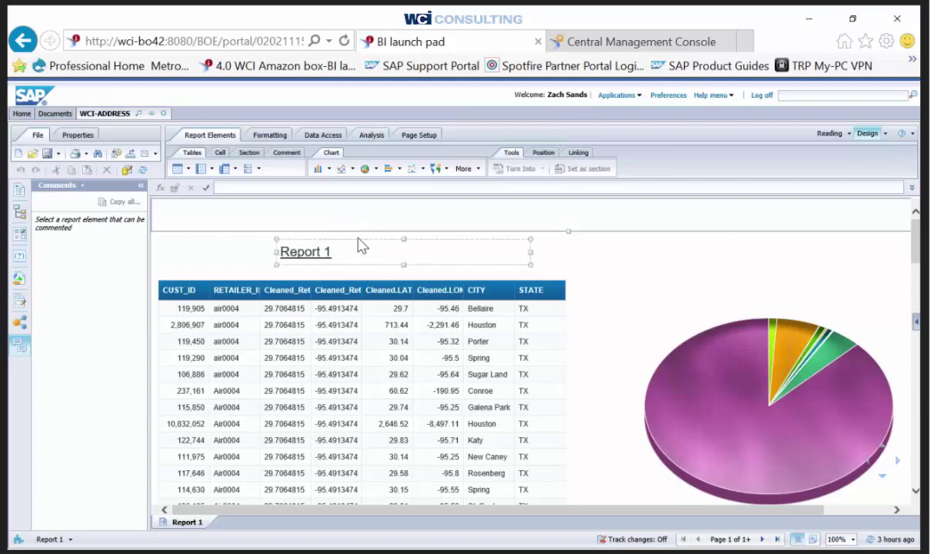
left_click(312, 222)
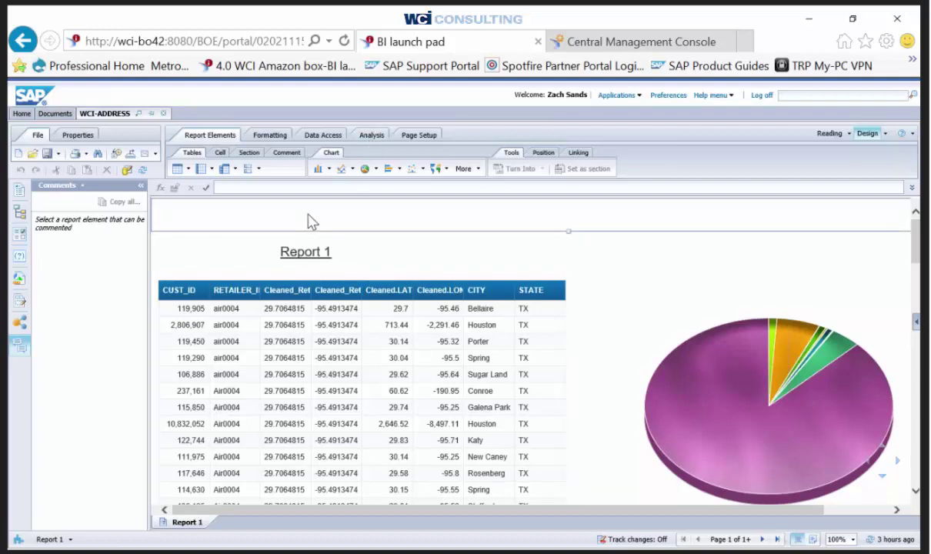